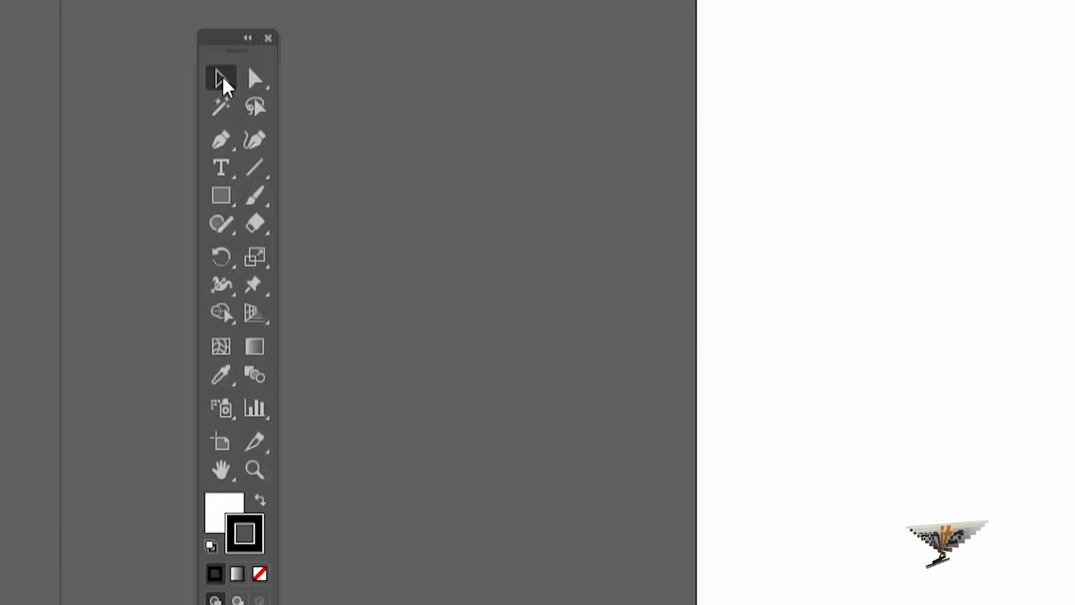
# Step: Draw a square outward from its centre in the upper part of the artboard with the Rectangle tool
pyautogui.moveTo(232, 34); pyautogui.dragTo(280, 36)
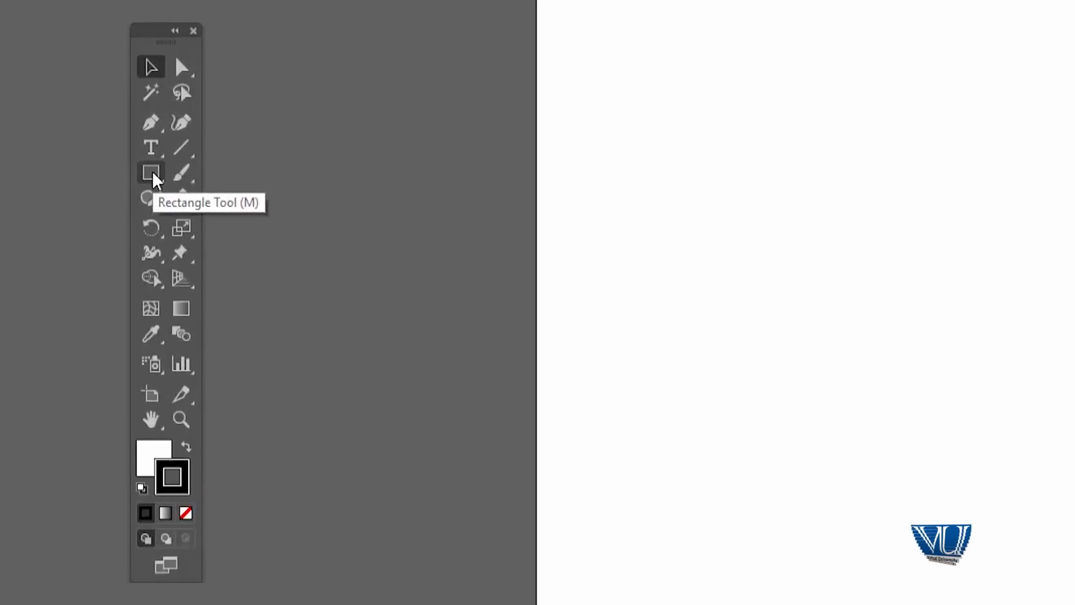
pyautogui.click(156, 175)
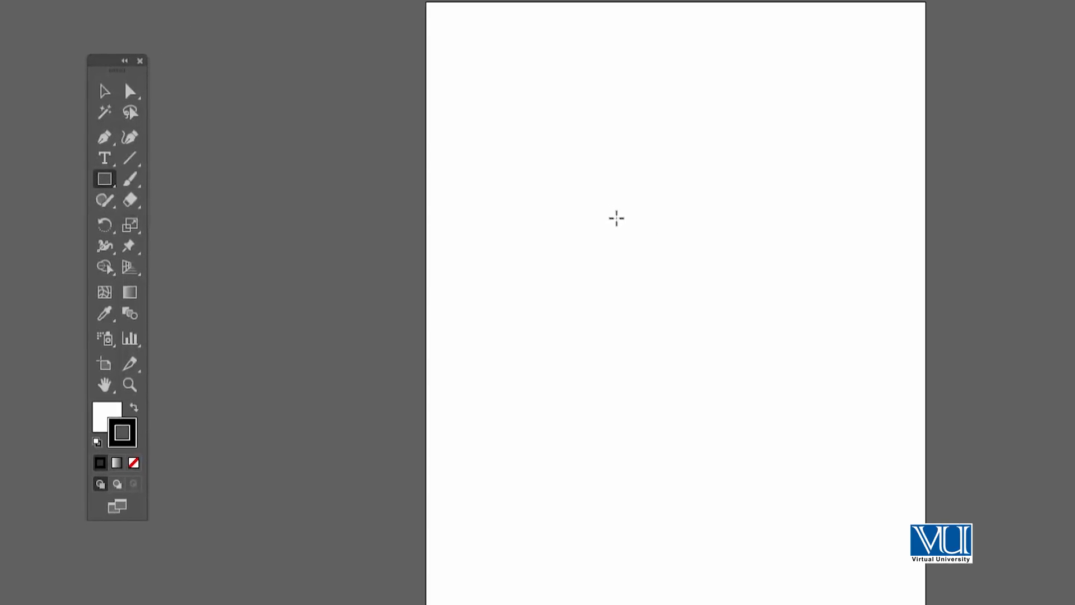
pyautogui.moveTo(616, 218); pyautogui.dragTo(658, 270)
pyautogui.press('v')
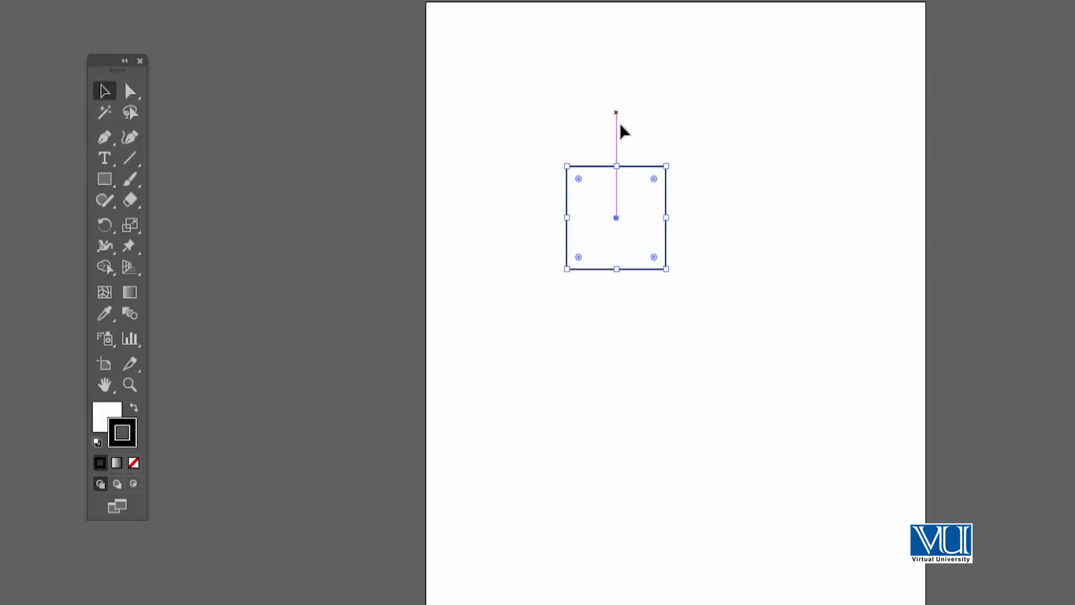
# Step: Move the square slightly right and slightly down on the artboard, and deselect it
pyautogui.moveTo(610, 172); pyautogui.dragTo(641, 172)
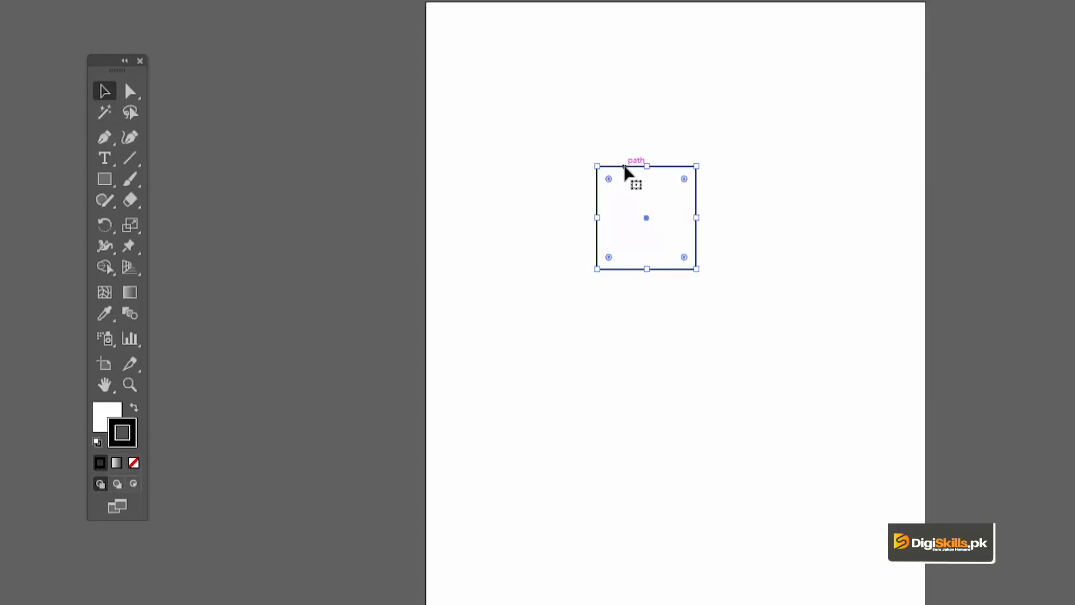
pyautogui.moveTo(625, 166); pyautogui.dragTo(624, 182)
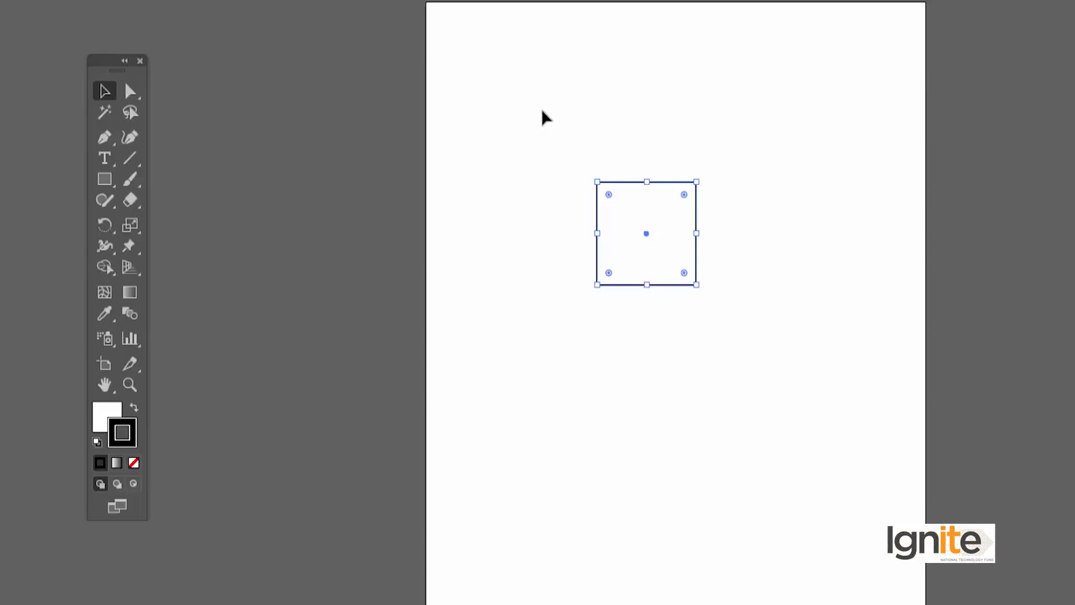
pyautogui.click(655, 157)
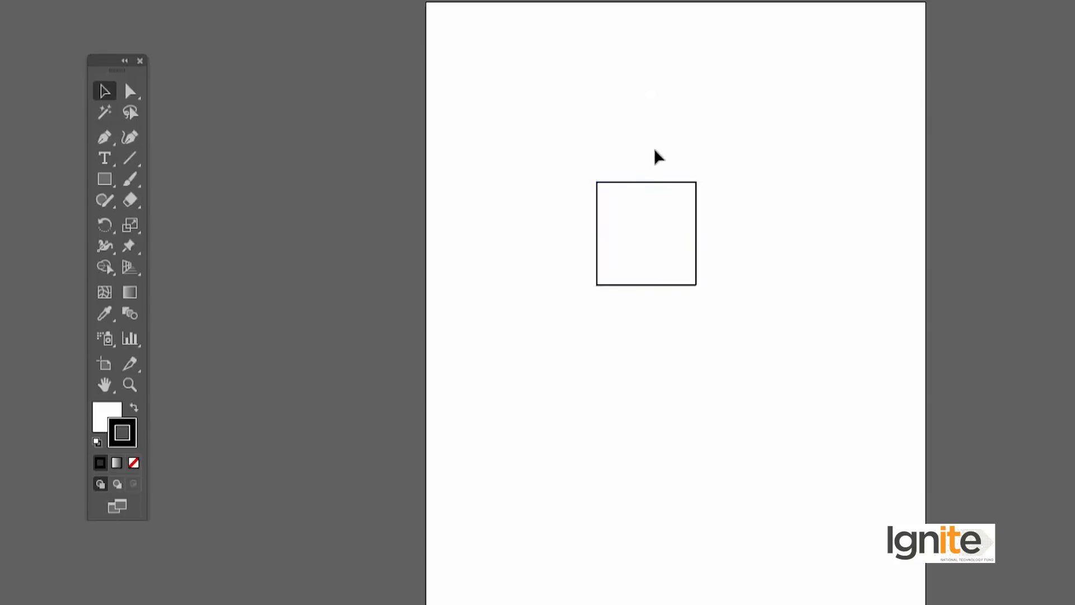
# Step: Select the square by its outline and clear the selection, two times in a row
pyautogui.click(641, 182)
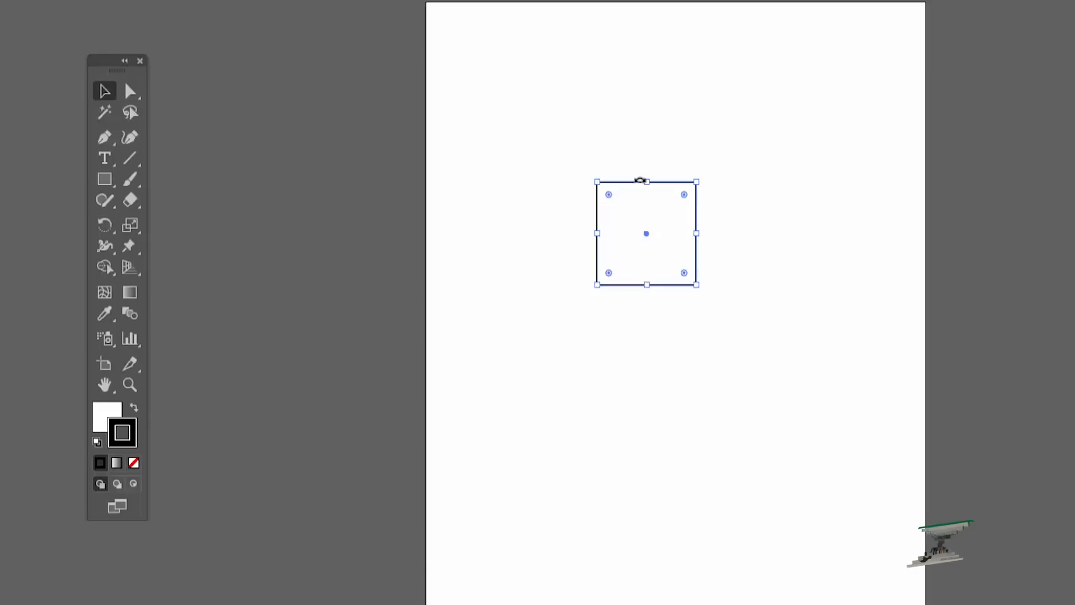
pyautogui.click(645, 154)
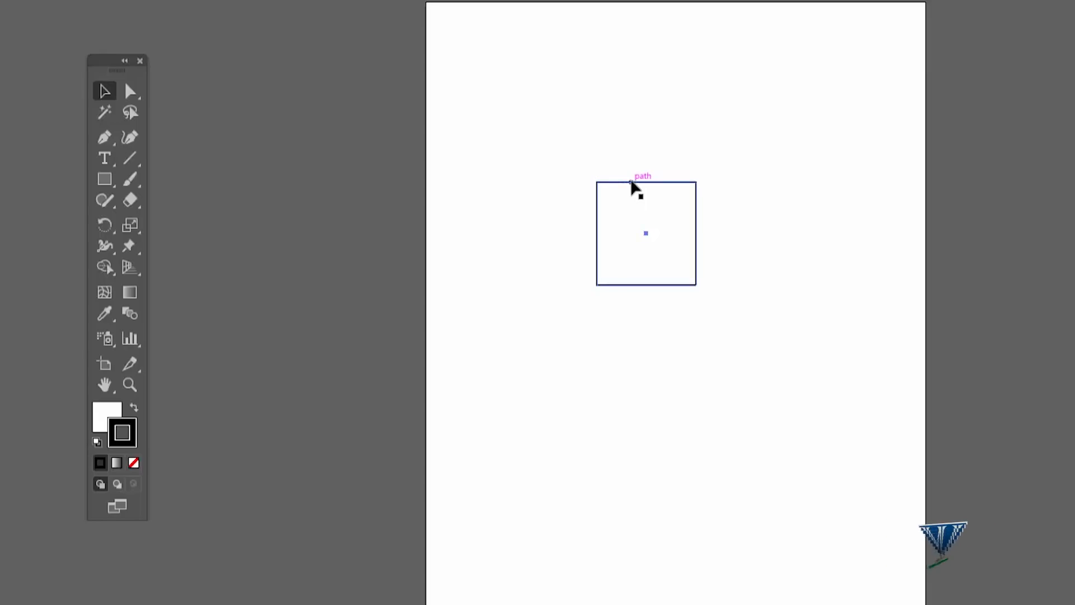
pyautogui.click(632, 182)
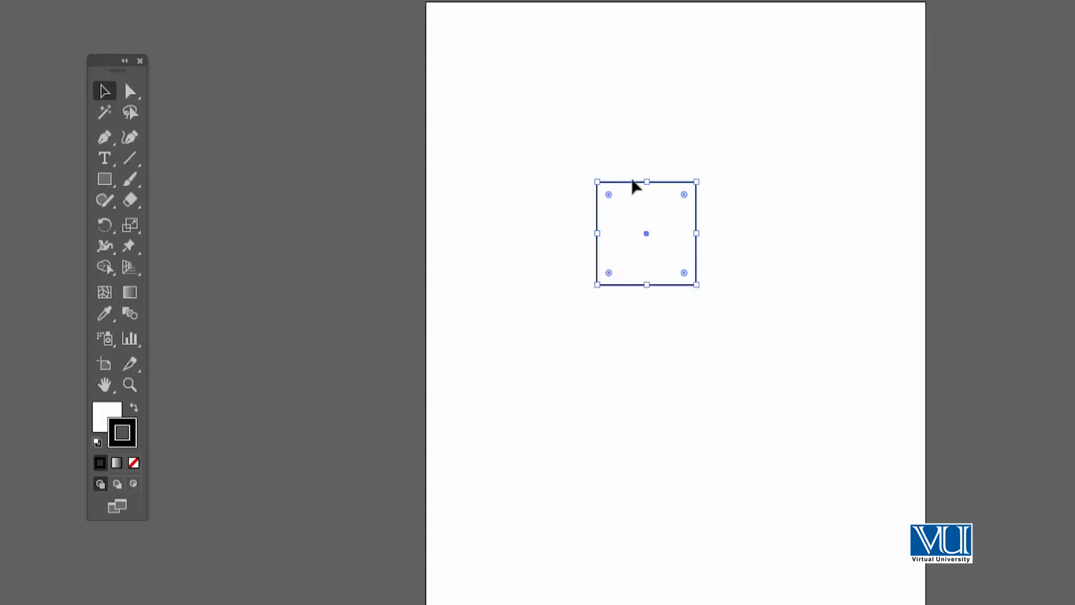
pyautogui.click(595, 129)
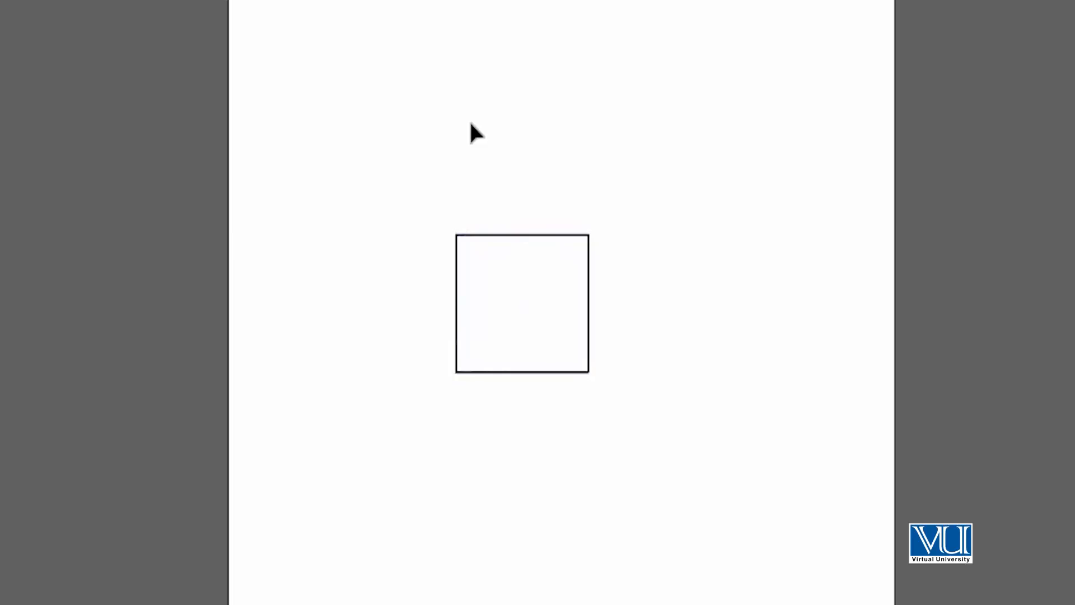
# Step: Select the square and move it toward the upper right area of the artboard
pyautogui.click(495, 247)
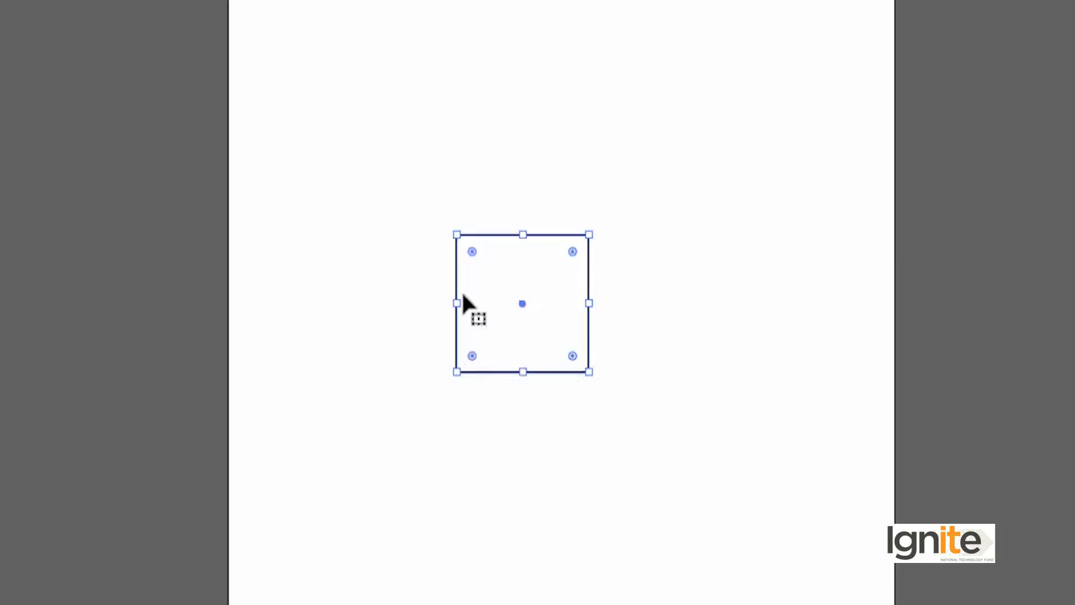
pyautogui.moveTo(499, 234); pyautogui.dragTo(633, 193)
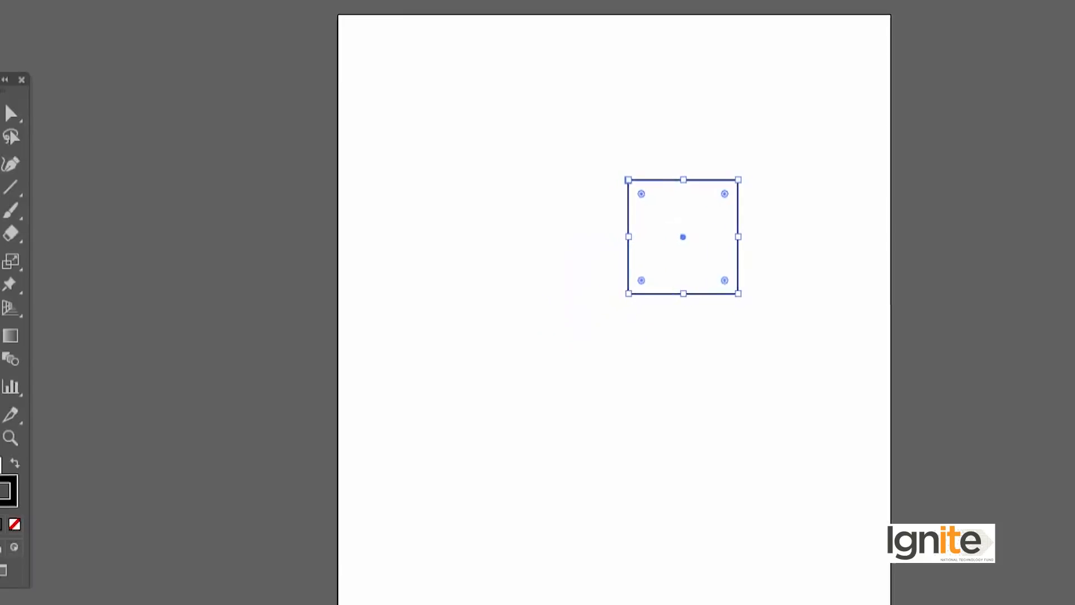
# Step: Draw a circle below and left of the square with the Ellipse tool, deselect it and make the fill swatch active
pyautogui.click(67, 201)
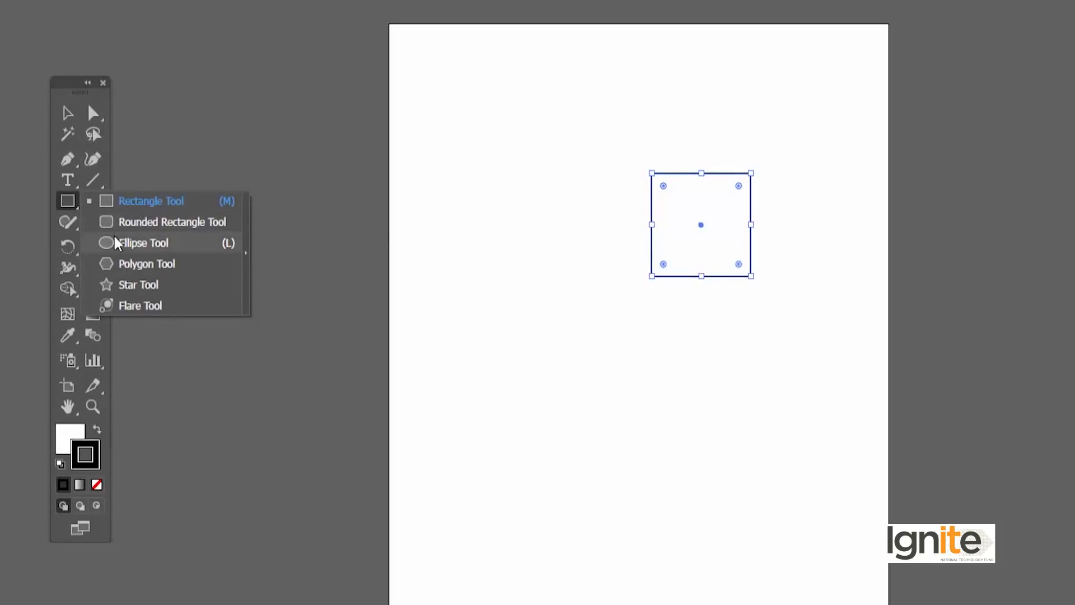
pyautogui.click(113, 242)
pyautogui.moveTo(546, 356); pyautogui.dragTo(579, 409)
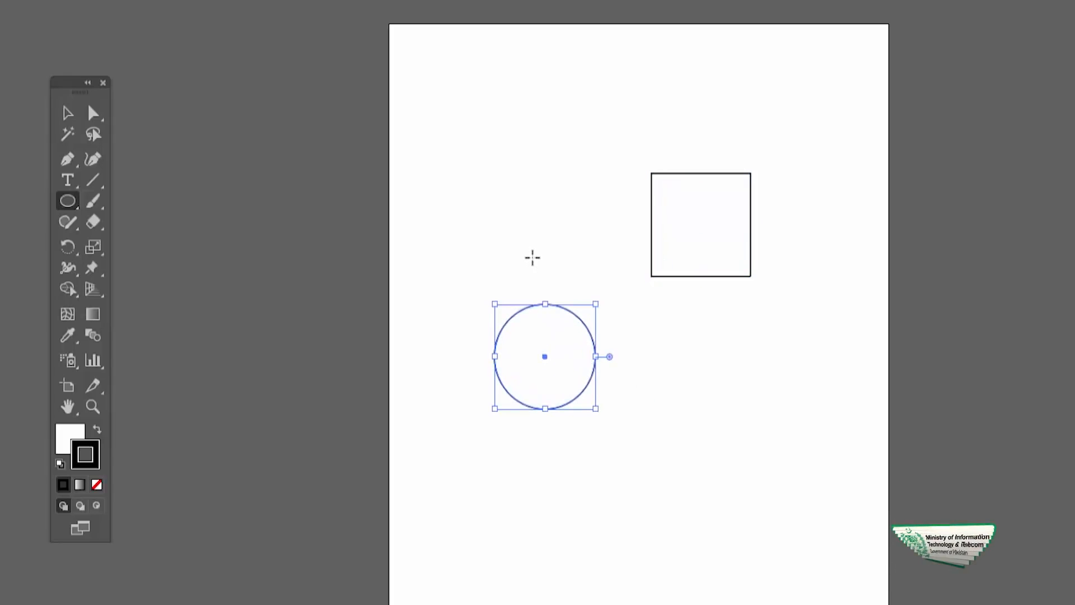
pyautogui.press('v')
pyautogui.click(532, 255)
pyautogui.press('x')
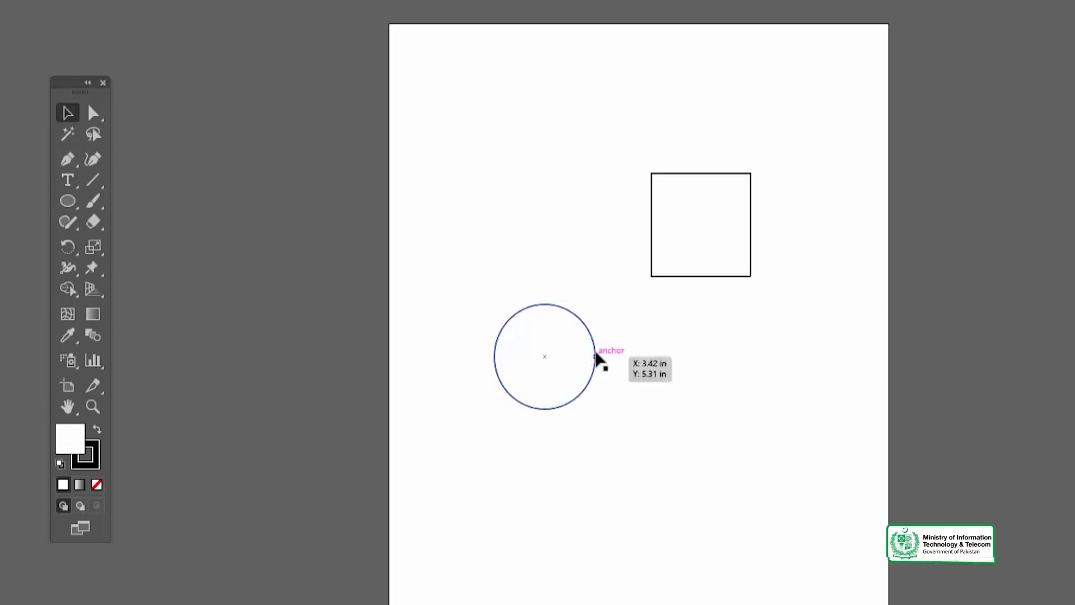
# Step: Enlarge the circle proportionally, and move and enlarge the square so that it sits to the circle's right
pyautogui.press('z')
pyautogui.click(596, 367)
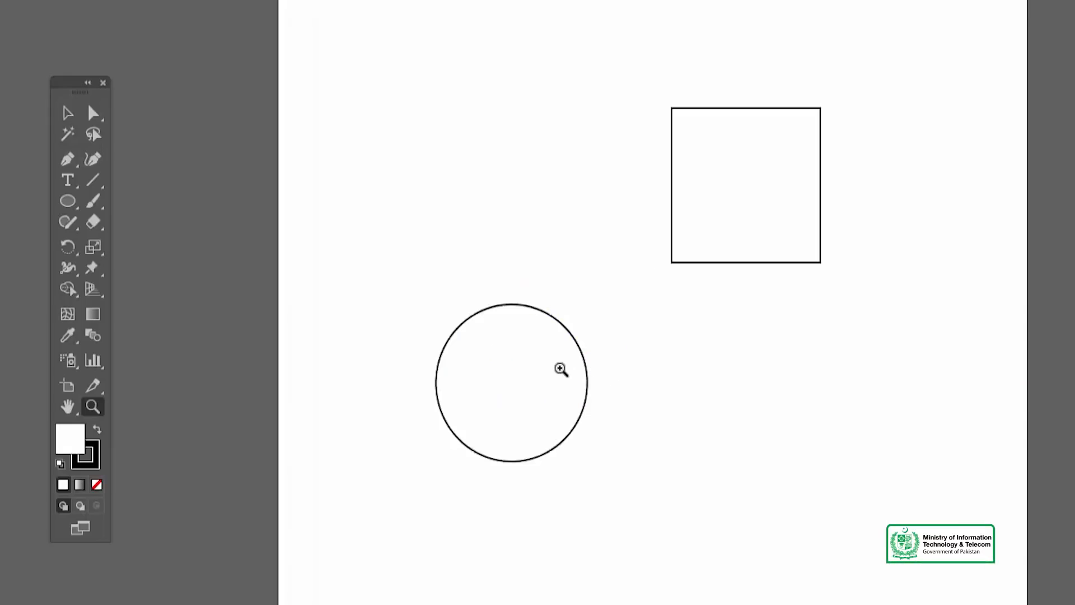
pyautogui.press('v')
pyautogui.click(558, 332)
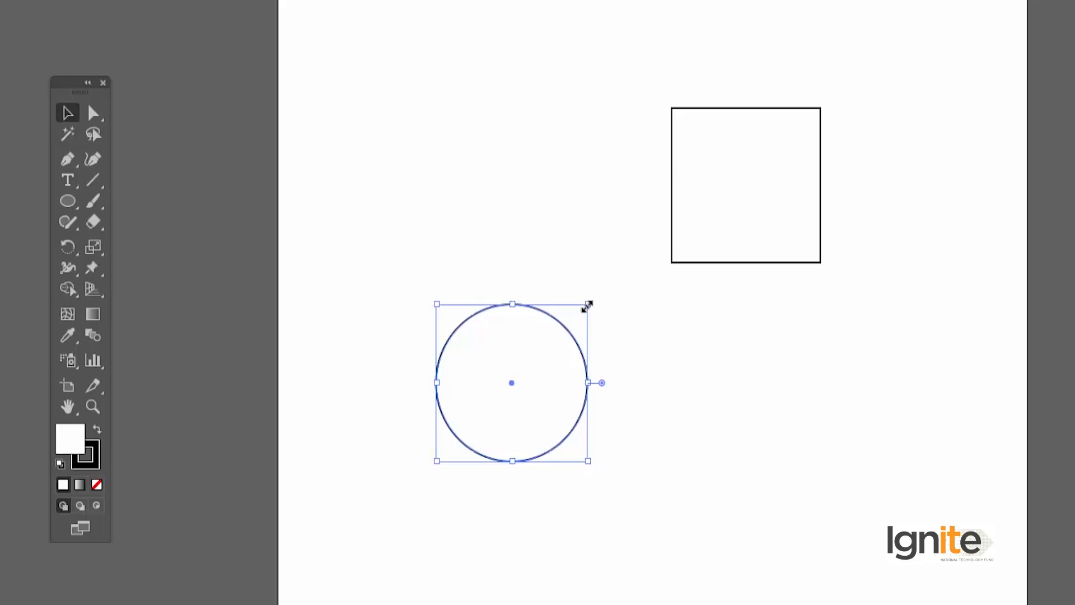
pyautogui.moveTo(587, 306); pyautogui.dragTo(675, 213)
pyautogui.moveTo(721, 108); pyautogui.dragTo(986, 224)
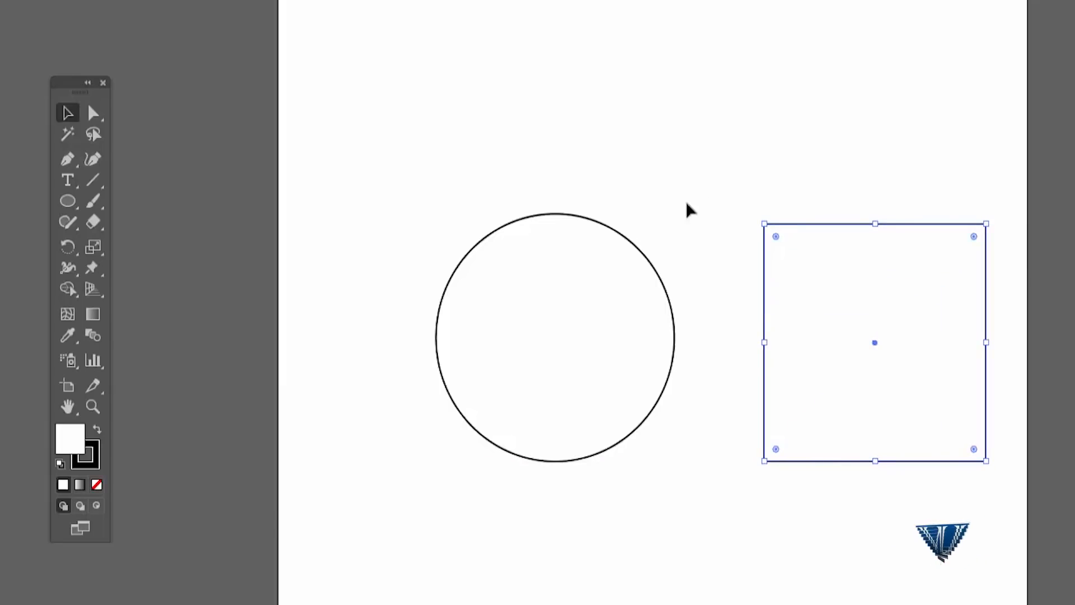
# Step: Shrink the circle proportionally and move it slightly up and left
pyautogui.click(607, 229)
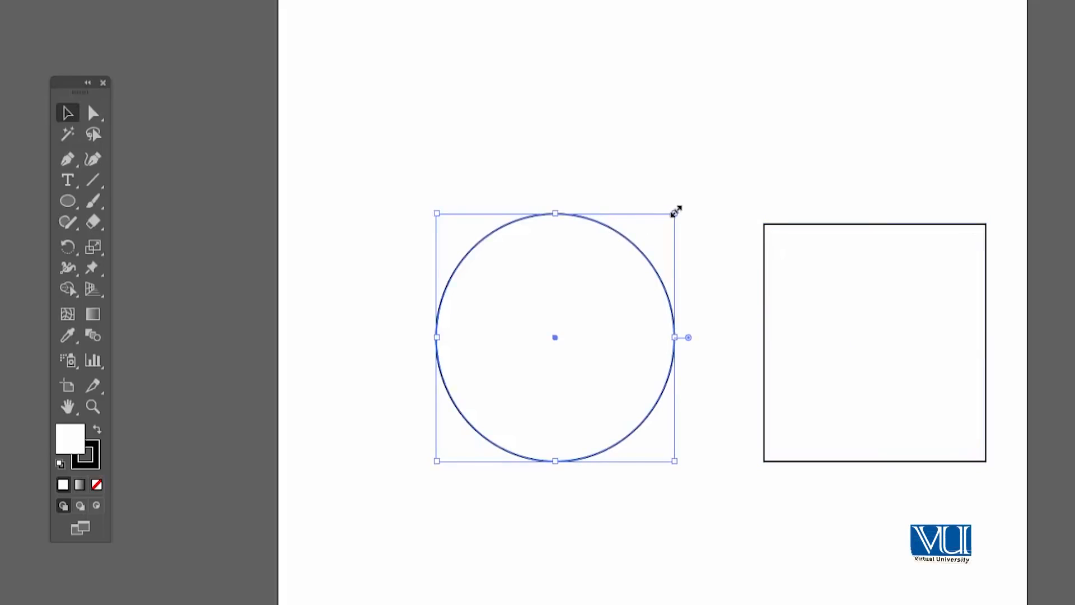
pyautogui.moveTo(675, 212); pyautogui.dragTo(572, 321)
pyautogui.click(506, 307)
pyautogui.moveTo(504, 322); pyautogui.dragTo(494, 284)
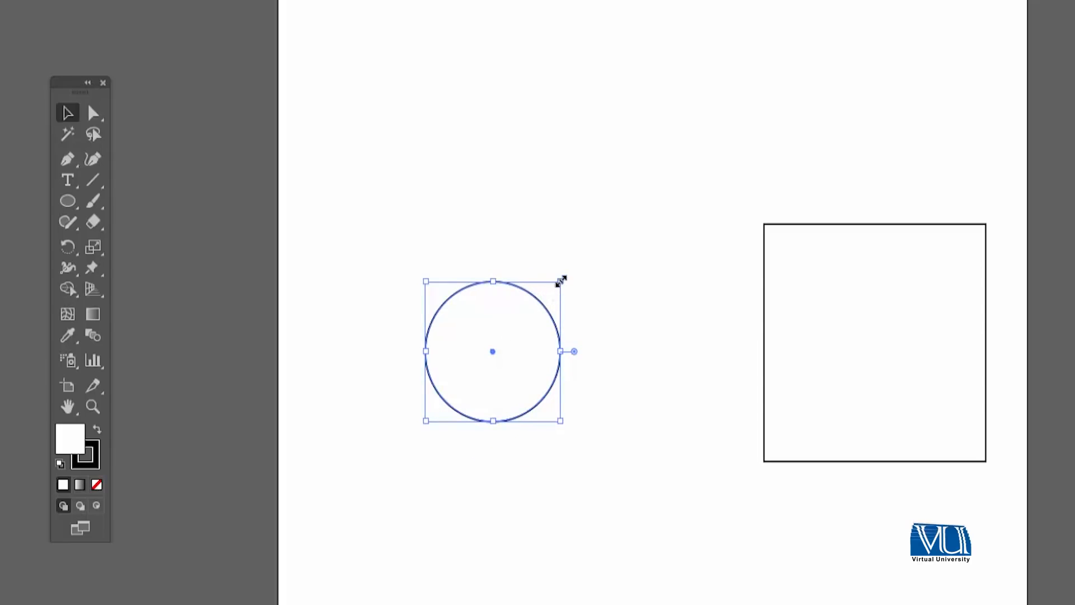
# Step: Stretch the circle into a wide flat ellipse and squash the square into a wide rectangle without keeping proportions
pyautogui.moveTo(561, 280); pyautogui.dragTo(646, 344)
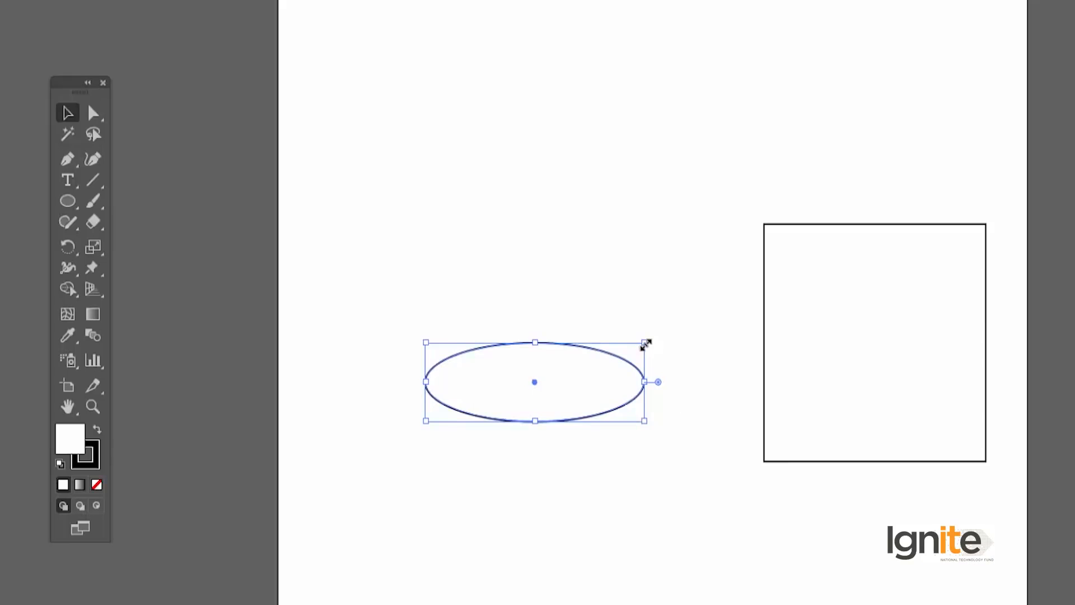
pyautogui.click(765, 225)
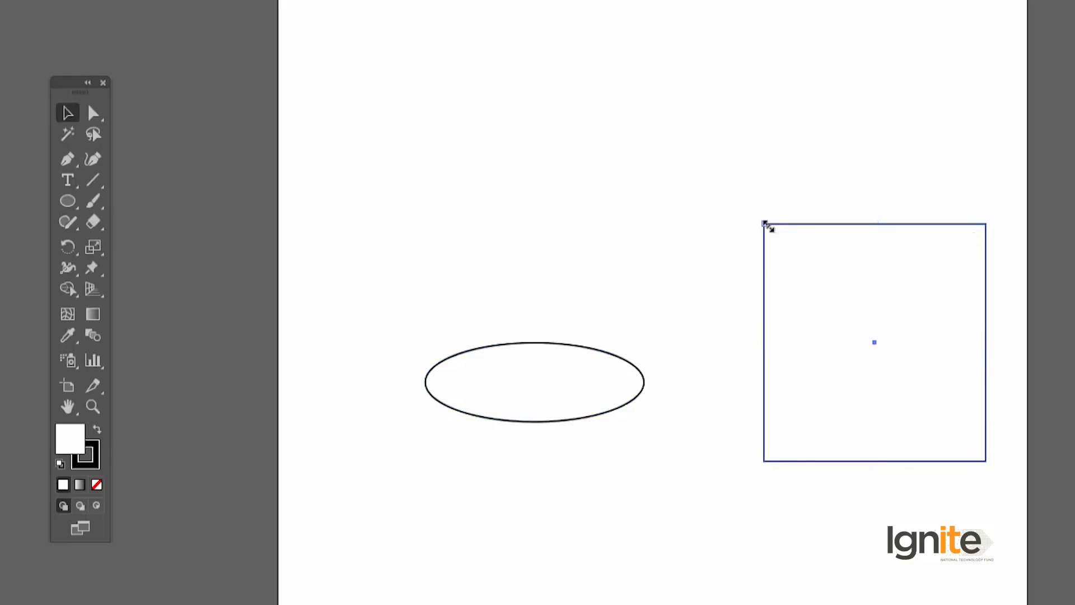
pyautogui.moveTo(766, 225); pyautogui.dragTo(765, 391)
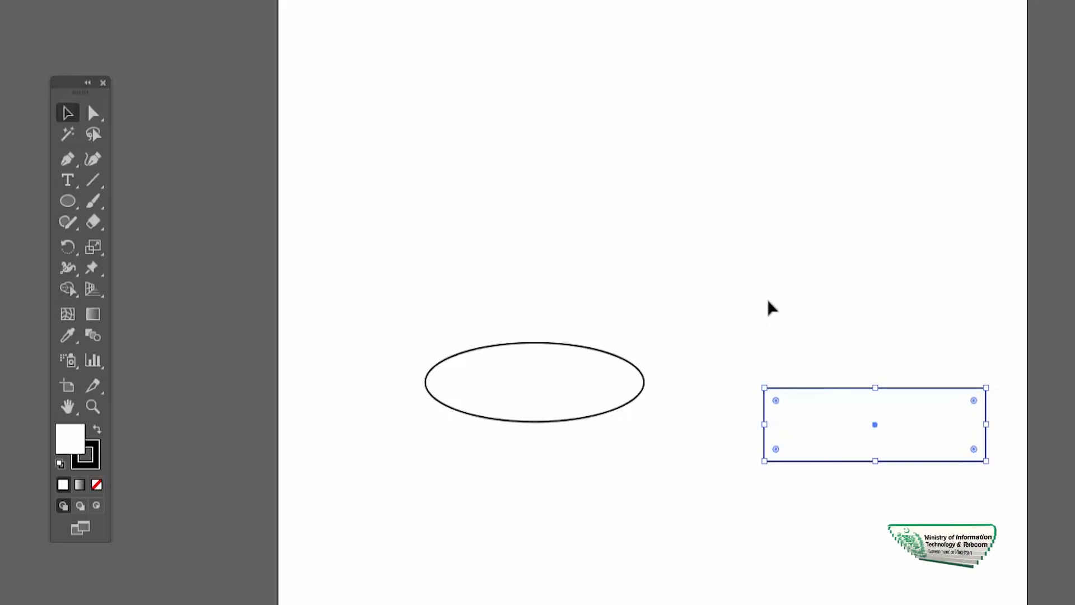
# Step: Undo the distortions of the square and the circle, and reselect the circle
pyautogui.hotkey('ctrl', 'z')
pyautogui.hotkey('ctrl', 'z')
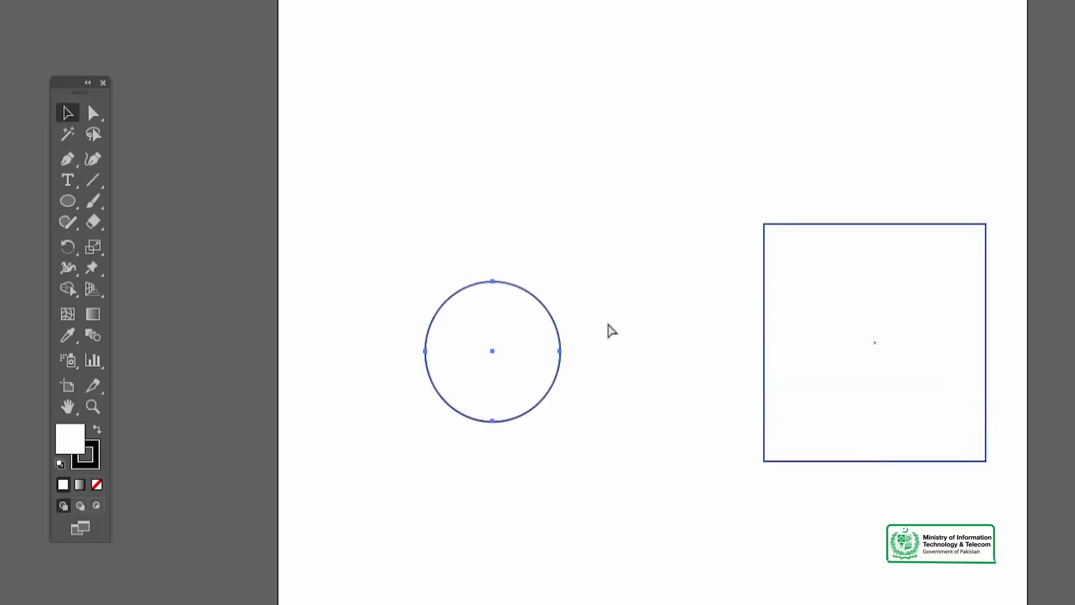
pyautogui.click(522, 199)
pyautogui.click(504, 287)
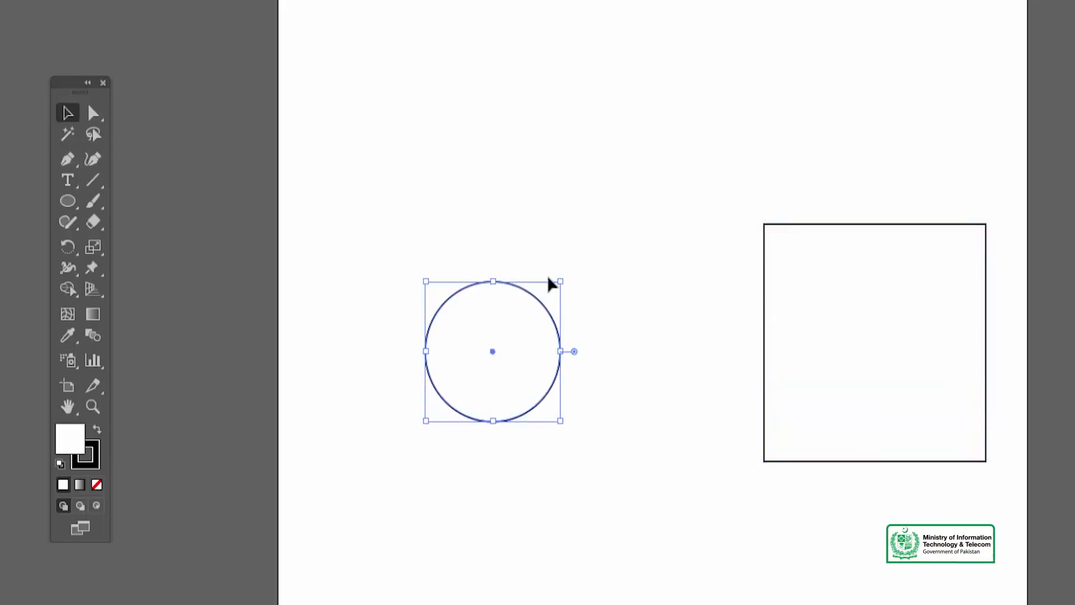
# Step: Try squashing the square into a wide rectangle, and undo this together with the circle's earlier move and reduction
pyautogui.click(765, 225)
pyautogui.moveTo(765, 224); pyautogui.dragTo(774, 372)
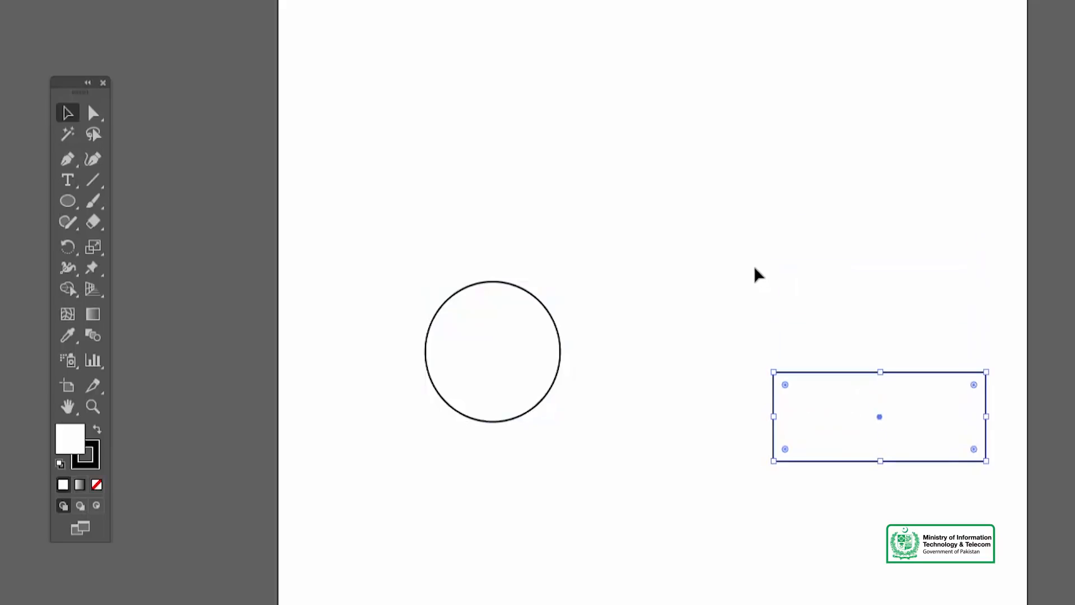
pyautogui.hotkey('ctrl', 'z')
pyautogui.hotkey('ctrl', 'z')
pyautogui.hotkey('ctrl', 'z')
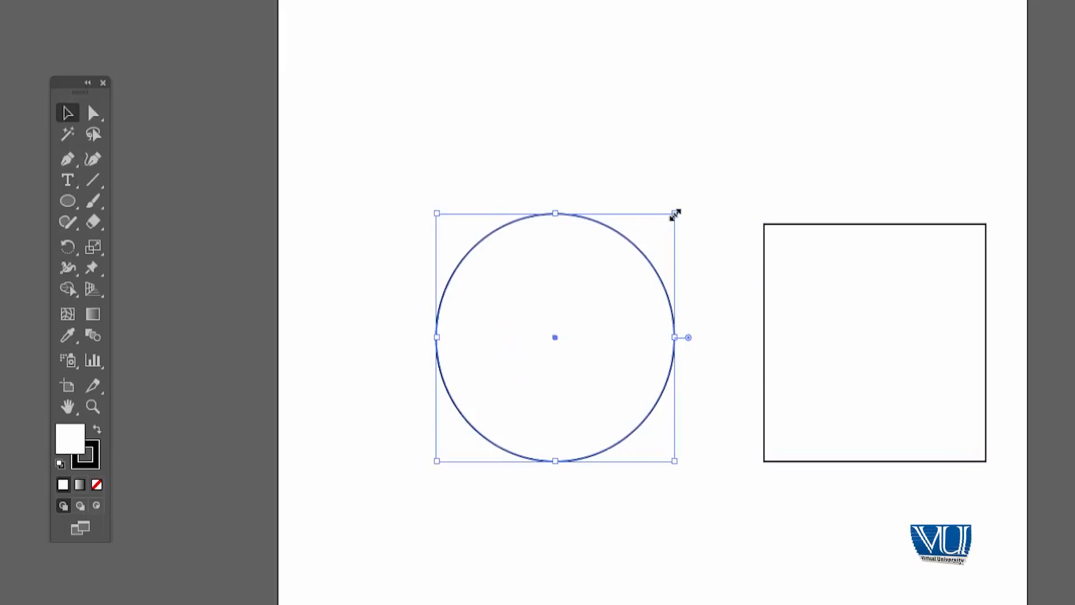
# Step: Scale the circle proportionally down and up, ending with a smaller circle scaled about its own centre
pyautogui.moveTo(674, 214); pyautogui.dragTo(600, 303)
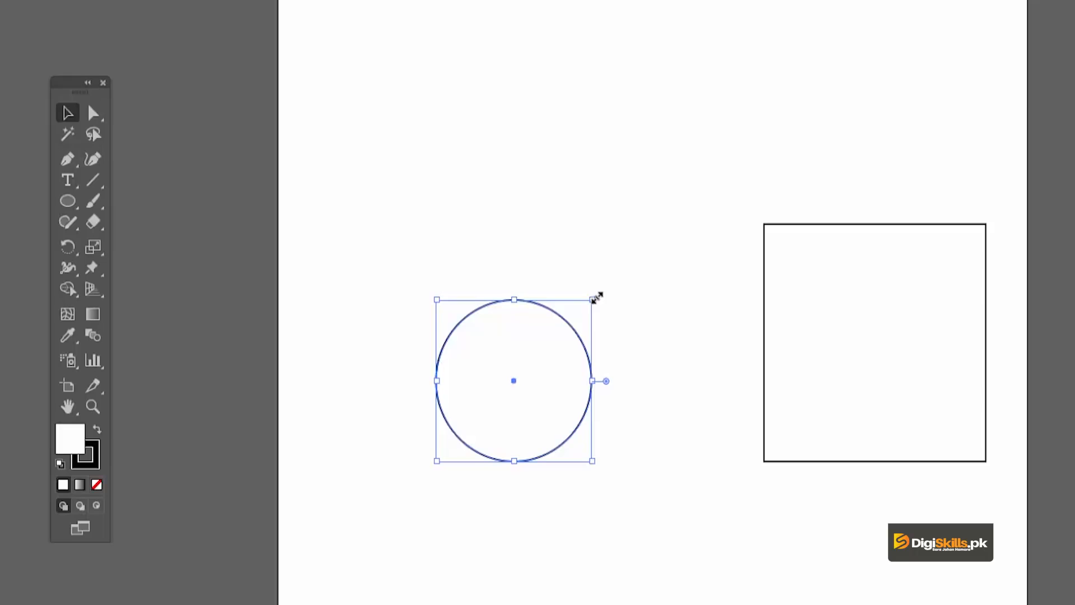
pyautogui.moveTo(594, 302); pyautogui.dragTo(611, 280)
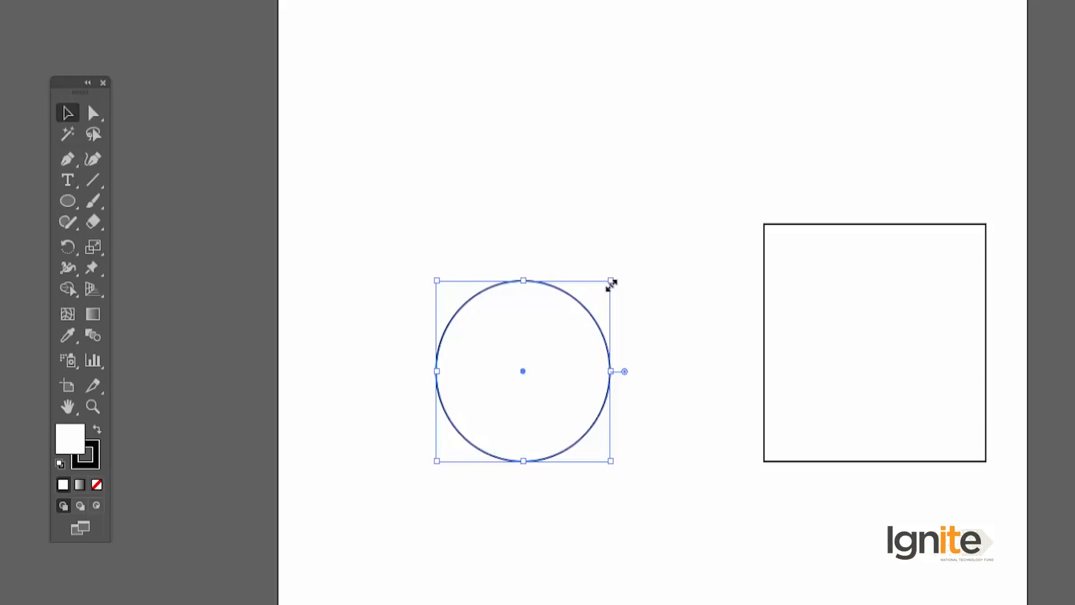
pyautogui.moveTo(611, 285); pyautogui.dragTo(581, 311)
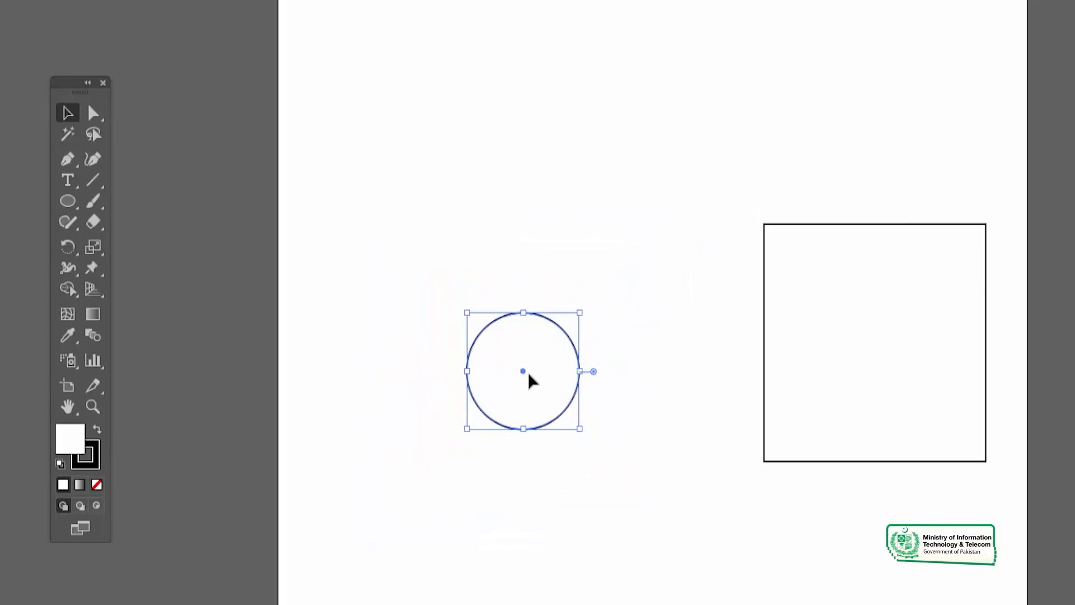
pyautogui.moveTo(582, 314)
pyautogui.mouseDown()
pyautogui.moveTo(677, 200)
pyautogui.moveTo(698, 144)
pyautogui.moveTo(690, 192)
pyautogui.moveTo(603, 303)
pyautogui.moveTo(571, 319)
pyautogui.moveTo(605, 303)
pyautogui.moveTo(619, 286)
pyautogui.moveTo(593, 291)
pyautogui.moveTo(575, 316)
pyautogui.mouseUp()
# Step: Shrink the square proportionally and move it to the upper right area of the artboard
pyautogui.click(764, 224)
pyautogui.moveTo(764, 224); pyautogui.dragTo(637, 184)
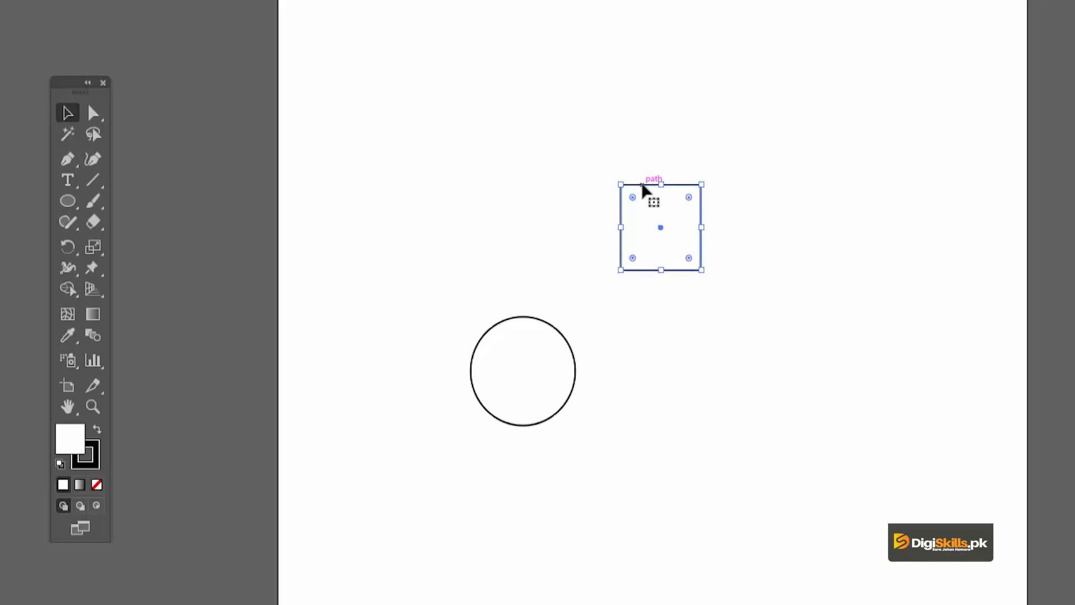
pyautogui.moveTo(652, 187); pyautogui.dragTo(825, 138)
pyautogui.click(816, 129)
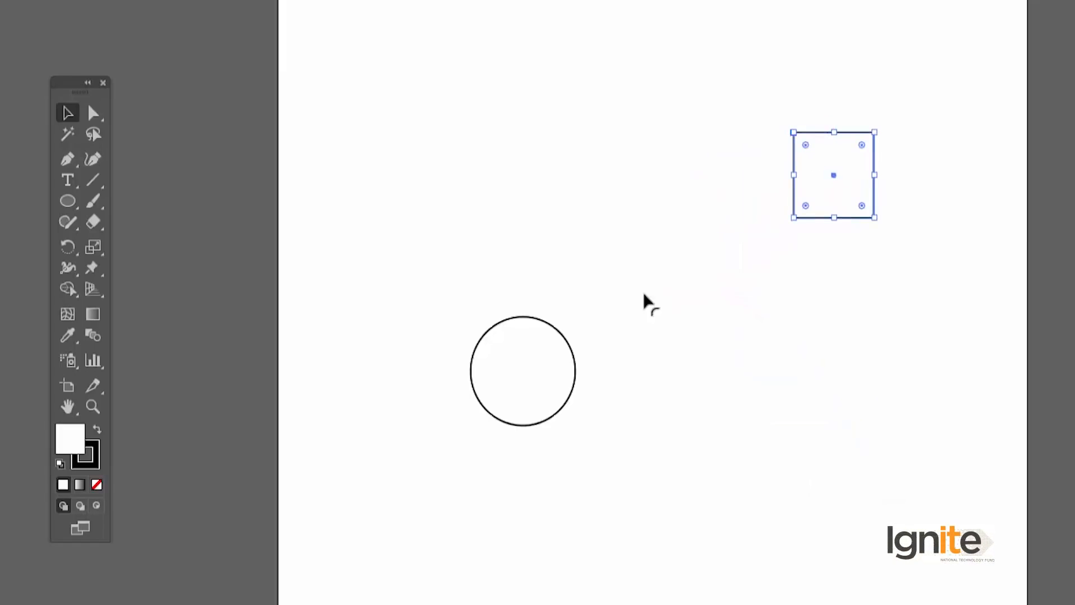
# Step: Move the circle and the square around the artboard, ending side by side near the middle with the circle on the left
pyautogui.click(536, 321)
pyautogui.moveTo(527, 322); pyautogui.dragTo(676, 146)
pyautogui.moveTo(794, 133); pyautogui.dragTo(653, 197)
pyautogui.moveTo(721, 206); pyautogui.dragTo(752, 290)
pyautogui.moveTo(707, 172); pyautogui.dragTo(653, 311)
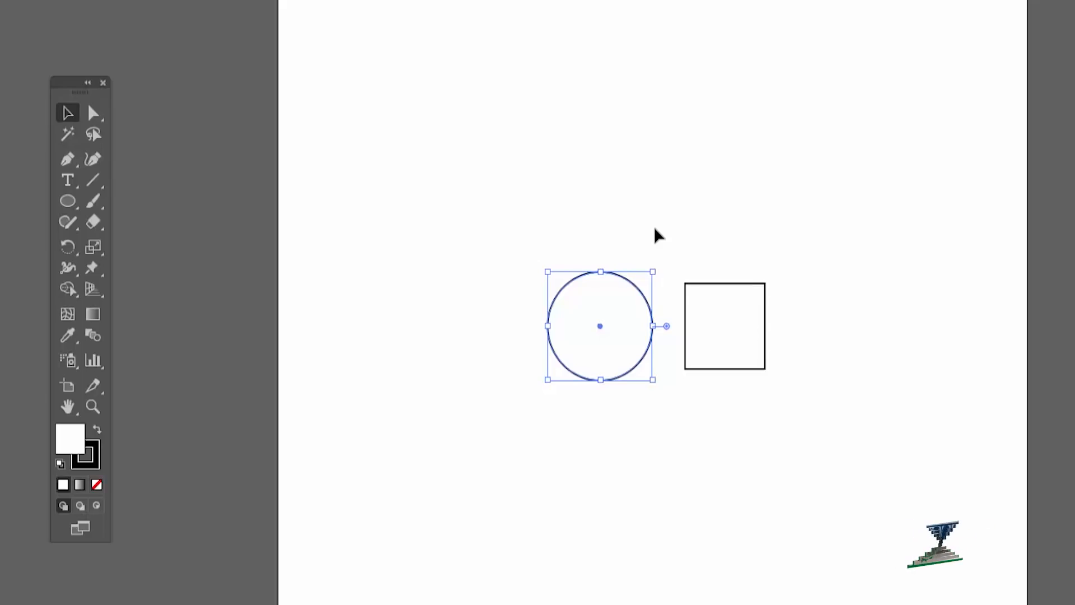
# Step: Shrink the circle proportionally and place the circle and the square next to each other in the upper part of the artboard
pyautogui.click(655, 229)
pyautogui.moveTo(684, 301); pyautogui.dragTo(739, 298)
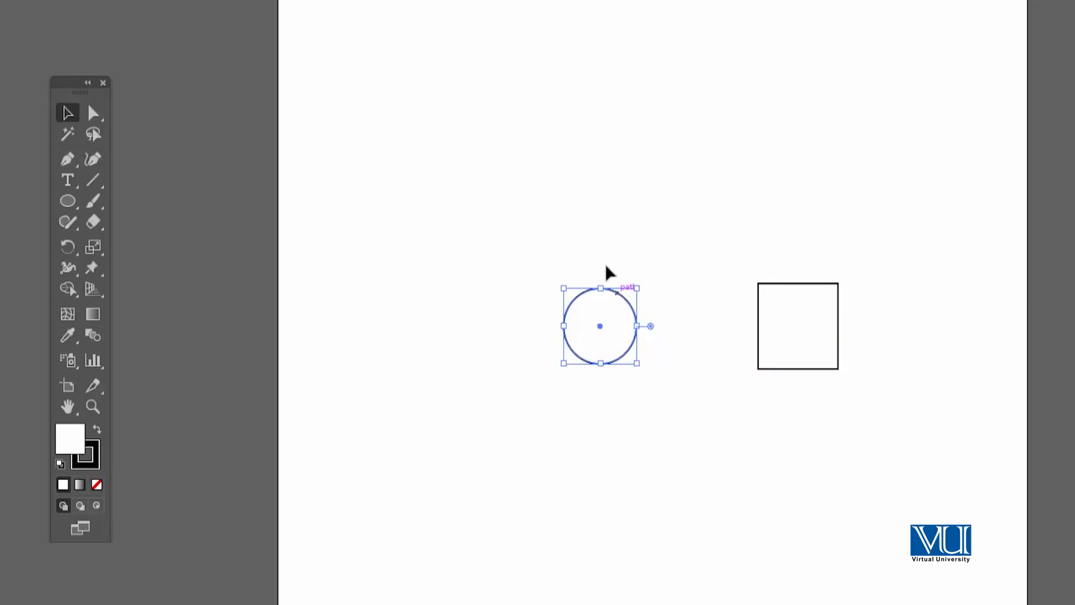
pyautogui.moveTo(617, 293); pyautogui.dragTo(561, 185)
pyautogui.moveTo(794, 296); pyautogui.dragTo(639, 180)
# Step: Draw a hexagon with the Polygon tool in the empty area below the square
pyautogui.moveTo(66, 199); pyautogui.dragTo(125, 246)
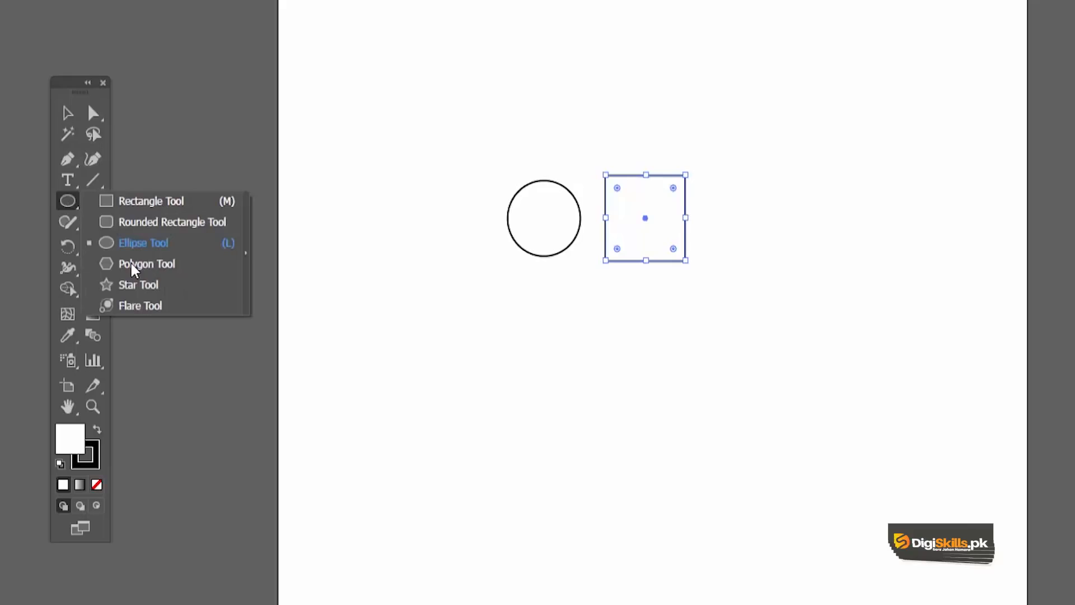
pyautogui.click(131, 264)
pyautogui.moveTo(641, 405); pyautogui.dragTo(669, 445)
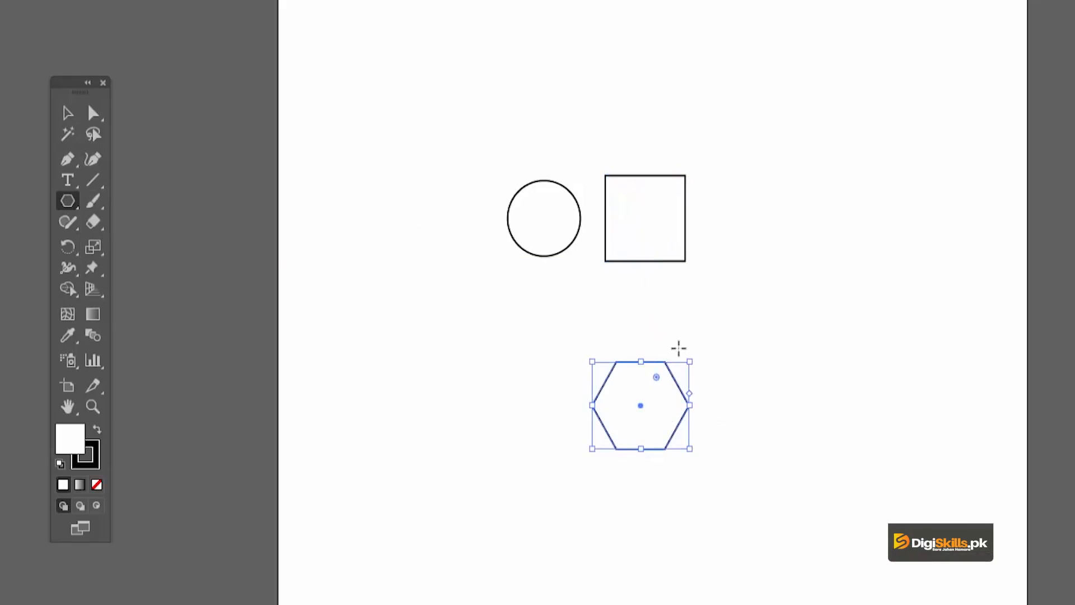
# Step: Rotate the hexagon freely about its centre with the Selection tool so that its edges sit at a tilt
pyautogui.press('z')
pyautogui.click(640, 422)
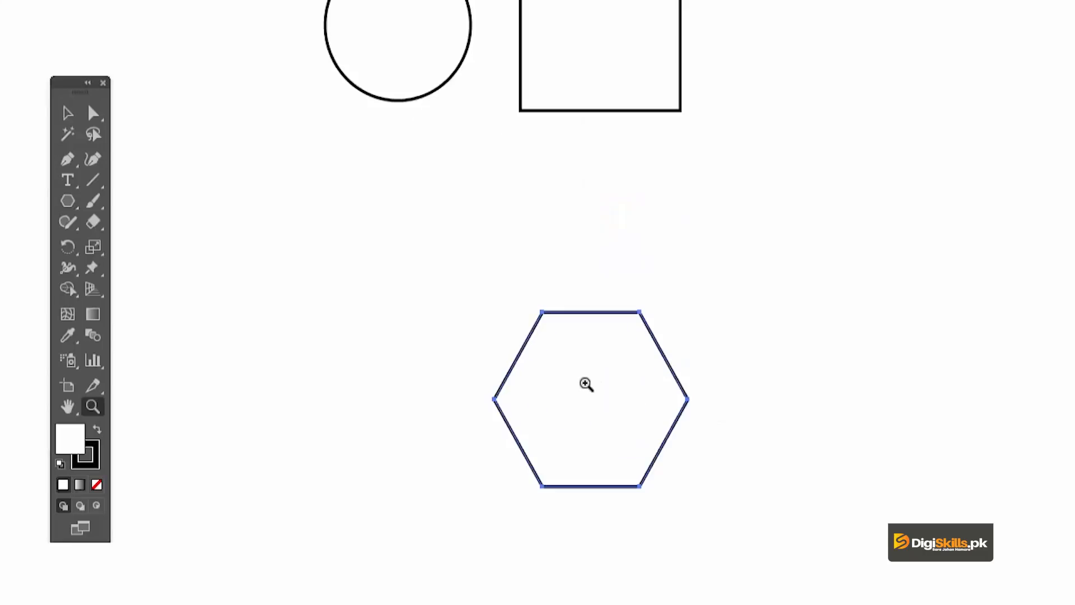
pyautogui.click(587, 387)
pyautogui.press('v')
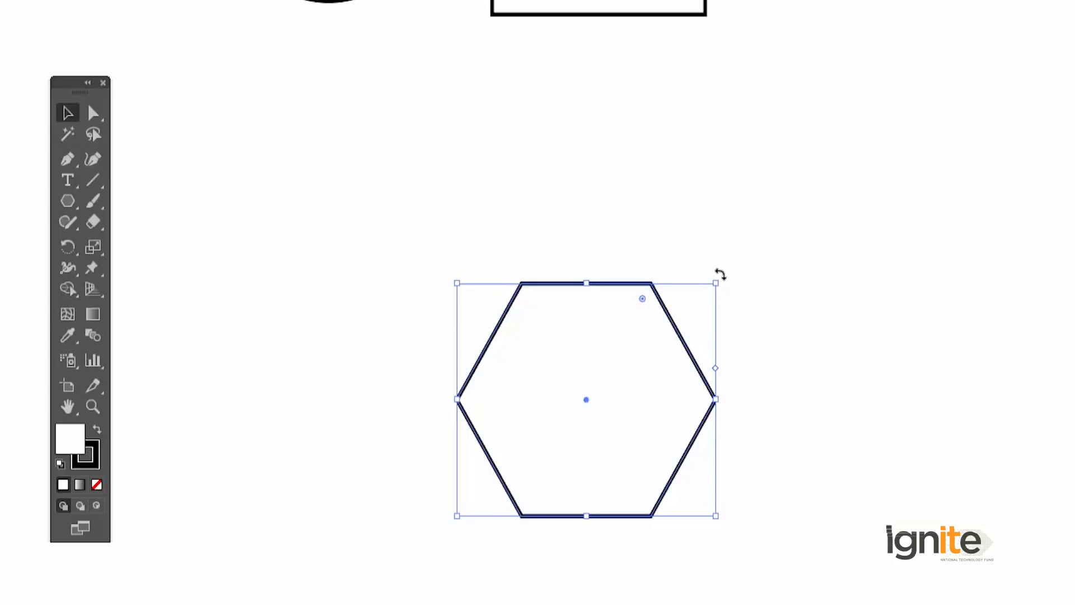
pyautogui.moveTo(720, 274); pyautogui.dragTo(665, 229)
pyautogui.moveTo(759, 457); pyautogui.dragTo(645, 235)
# Step: Select the square beside the circle and rotate it freely counterclockwise about its centre
pyautogui.press('space')
pyautogui.moveTo(664, 106); pyautogui.dragTo(646, 495)
pyautogui.click(646, 172)
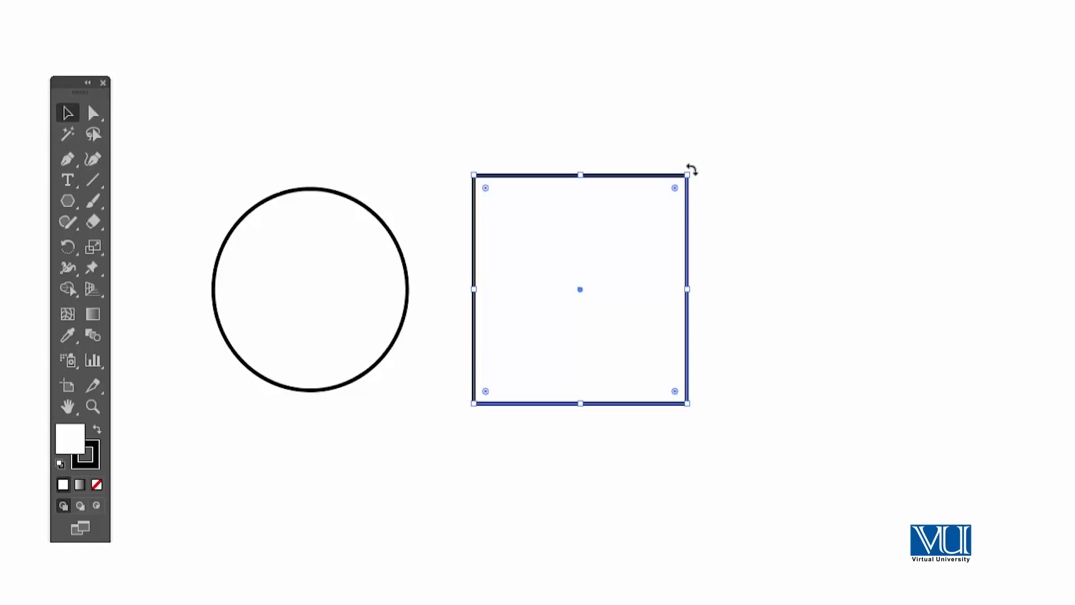
pyautogui.moveTo(692, 169); pyautogui.dragTo(611, 129)
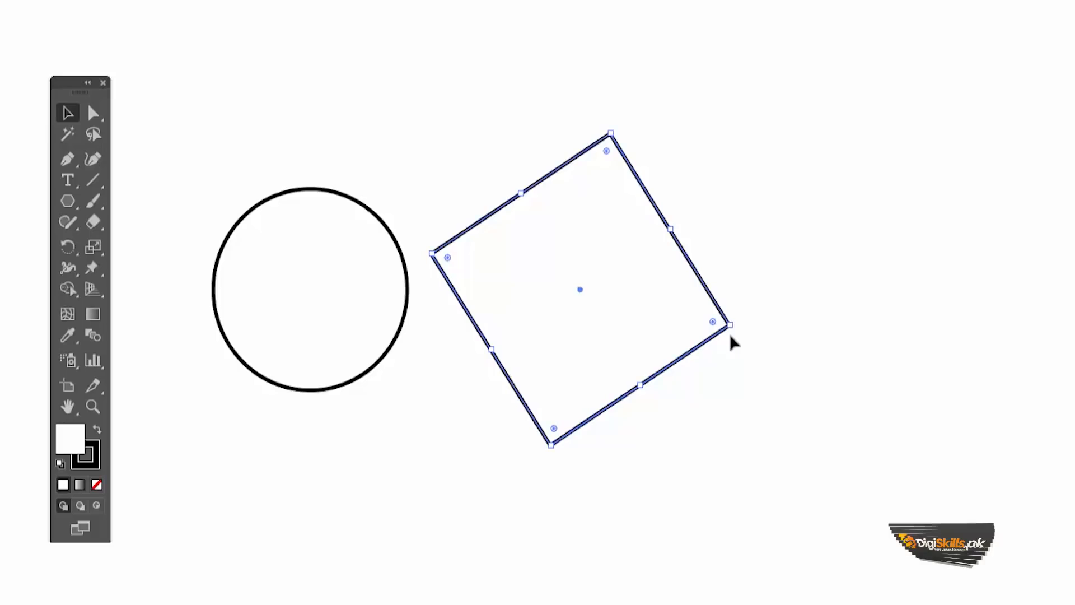
pyautogui.click(740, 328)
pyautogui.click(731, 329)
# Step: Straighten the square and rotate it in 45° increments, finishing as a diamond at 315°
pyautogui.moveTo(737, 326); pyautogui.dragTo(683, 398)
pyautogui.moveTo(692, 173); pyautogui.dragTo(585, 130)
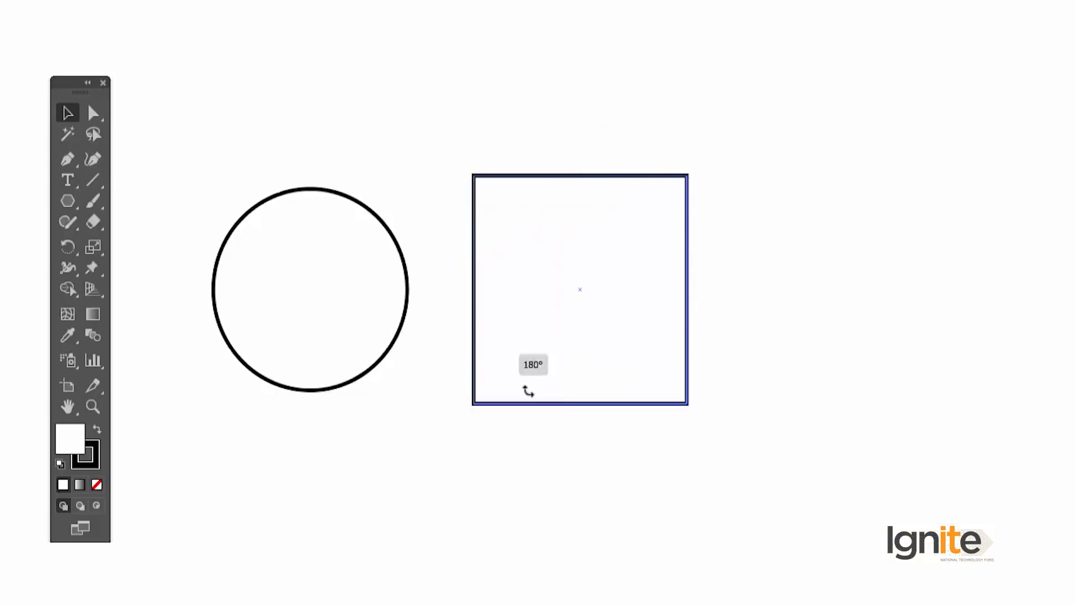
pyautogui.moveTo(510, 424); pyautogui.dragTo(716, 316)
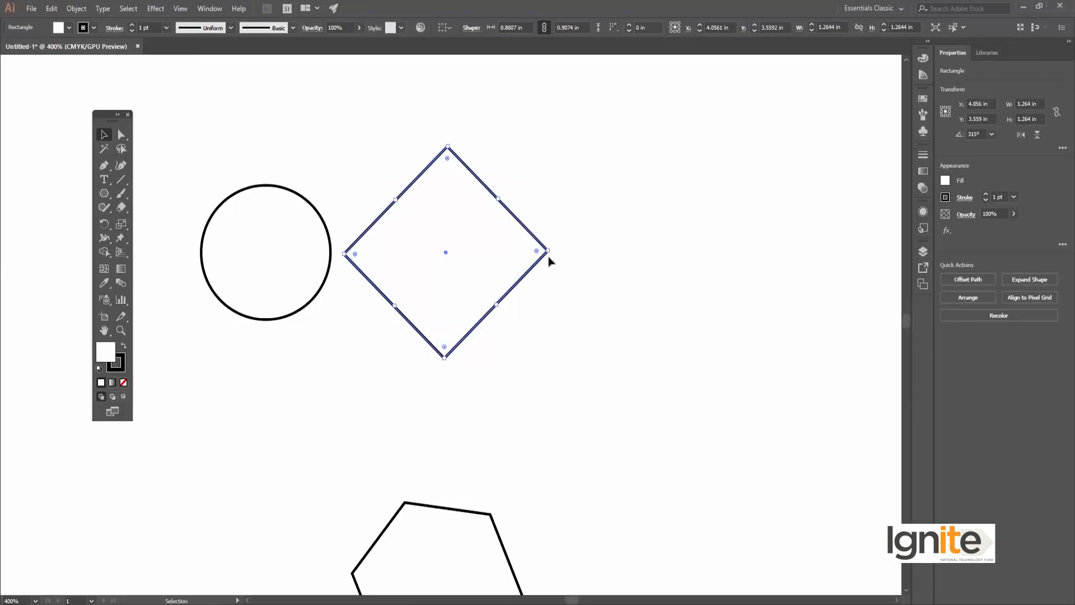